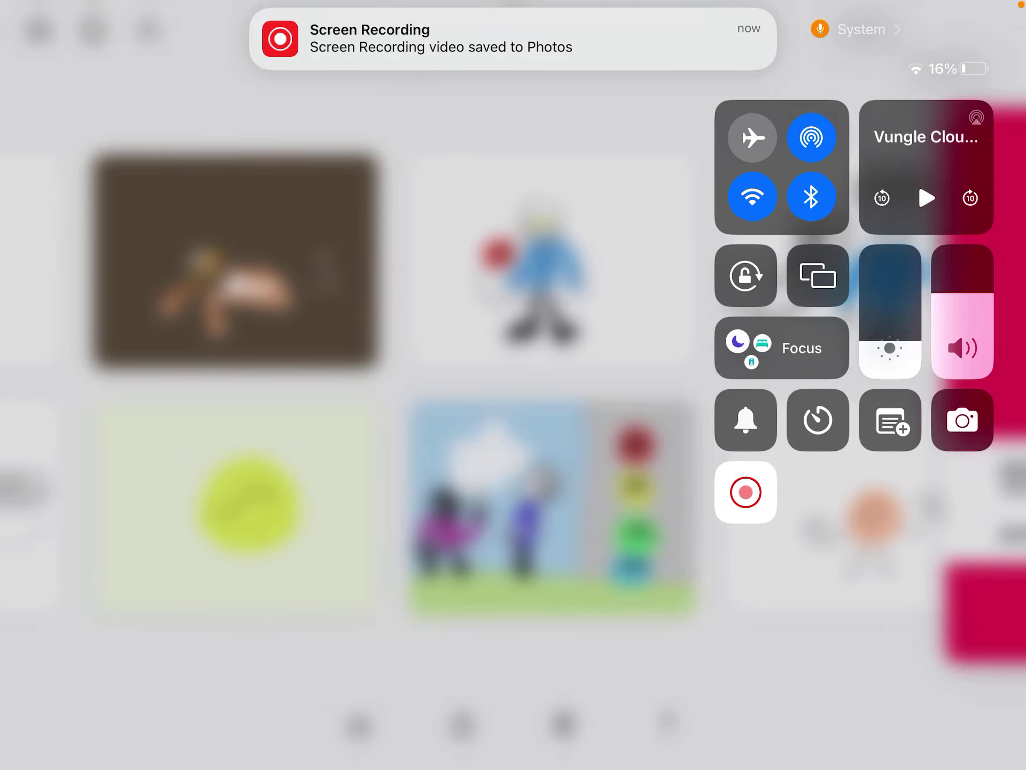
# - Dismiss Control Center, view the orange M&M figure drawing, then return to the gallery
pyautogui.click(321, 321)
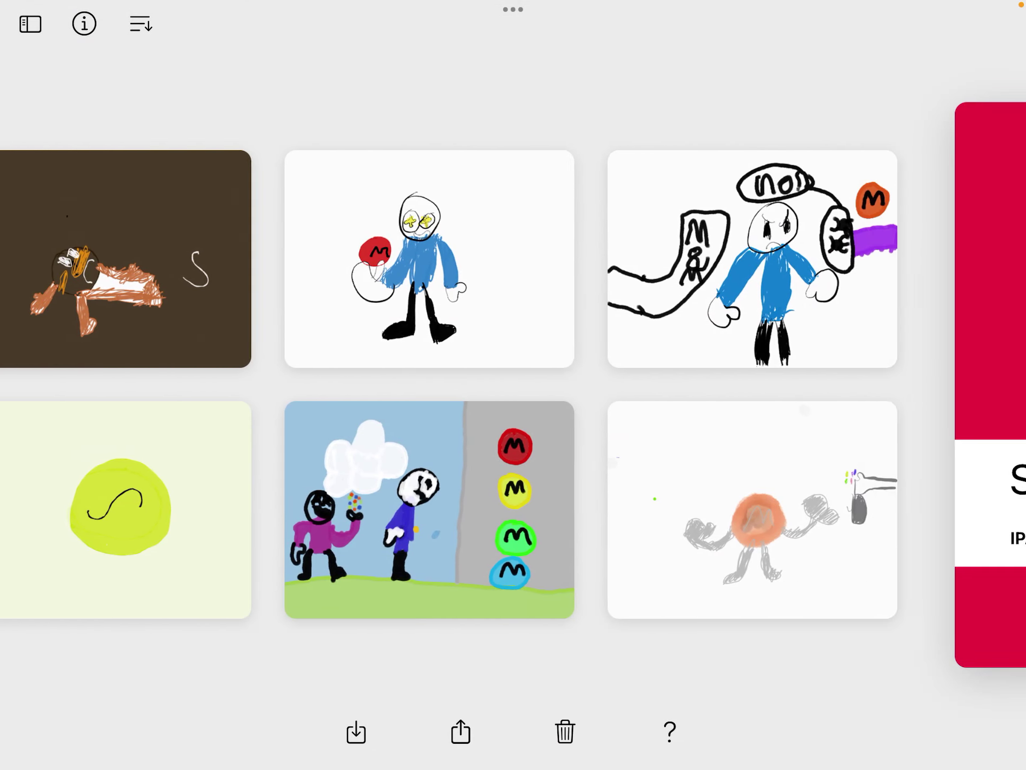
pyautogui.hscroll(-1, 449, 385)
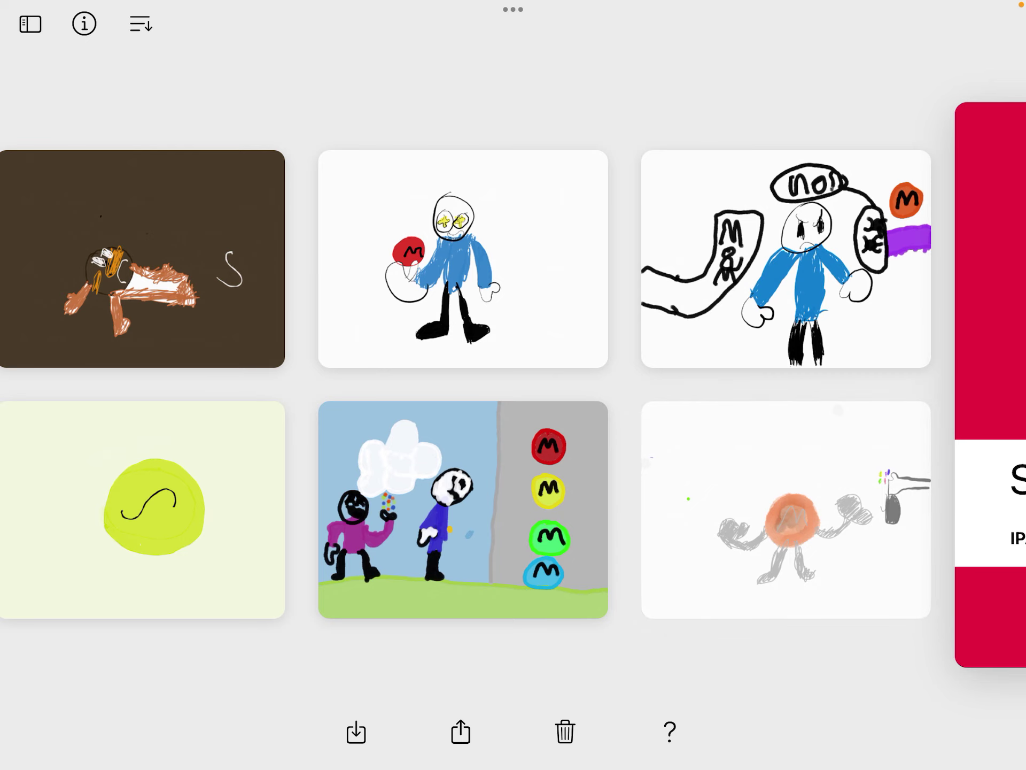
pyautogui.click(786, 510)
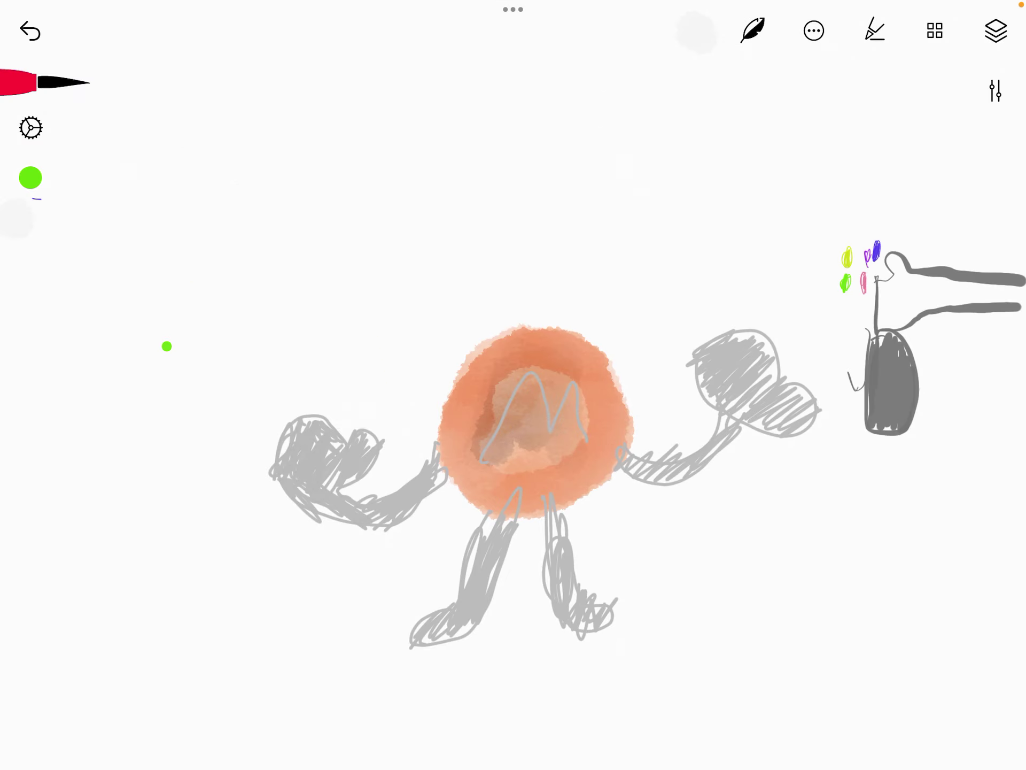
pyautogui.click(936, 31)
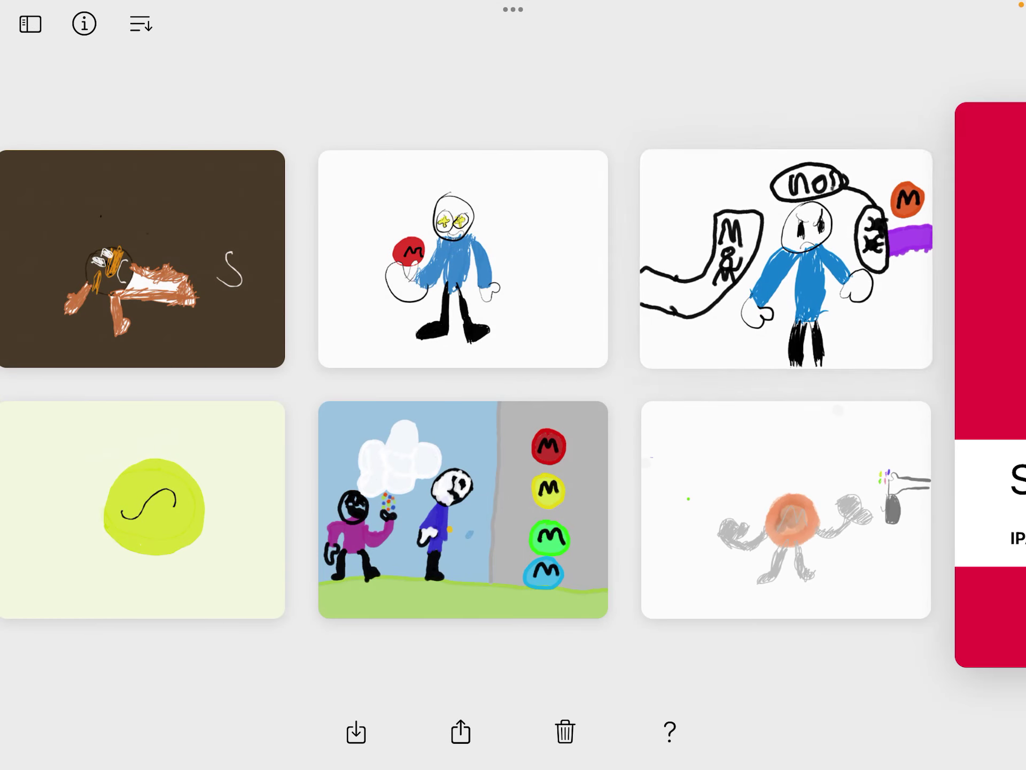
pyautogui.click(786, 259)
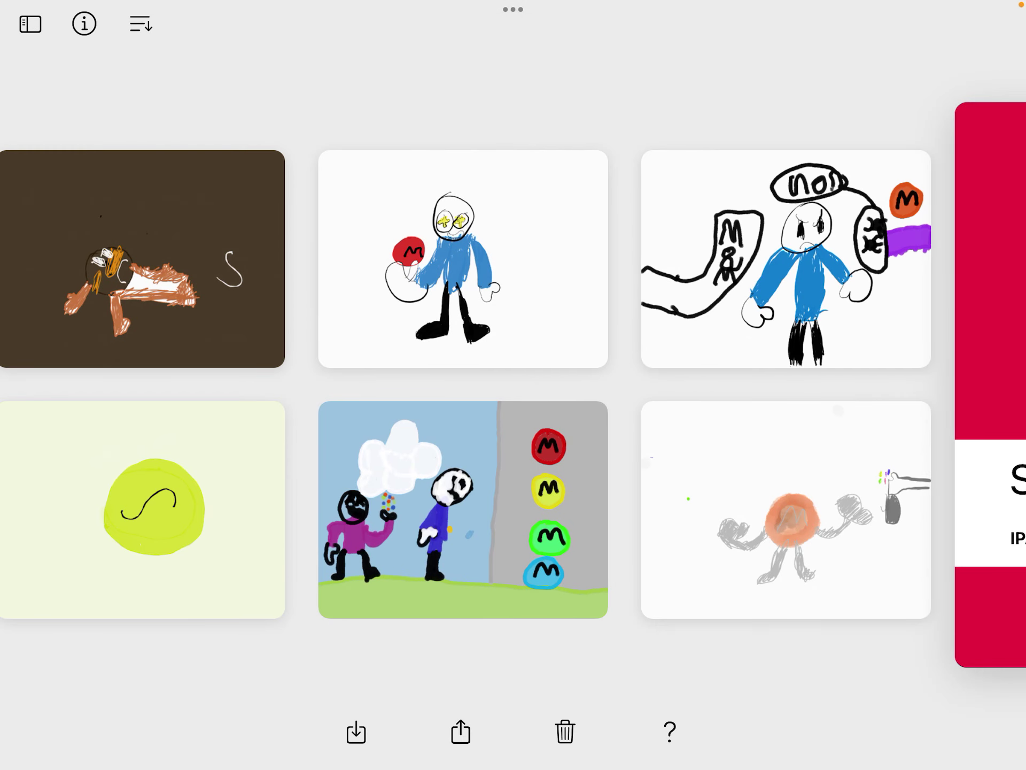
pyautogui.click(462, 508)
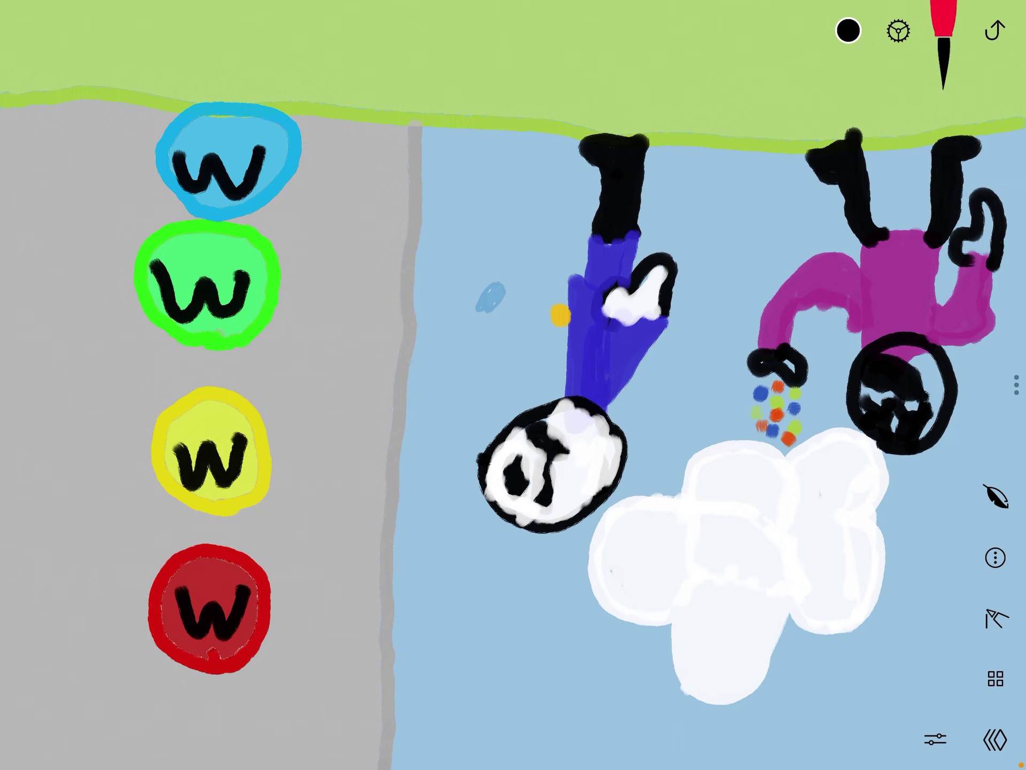
pyautogui.press('Escape')
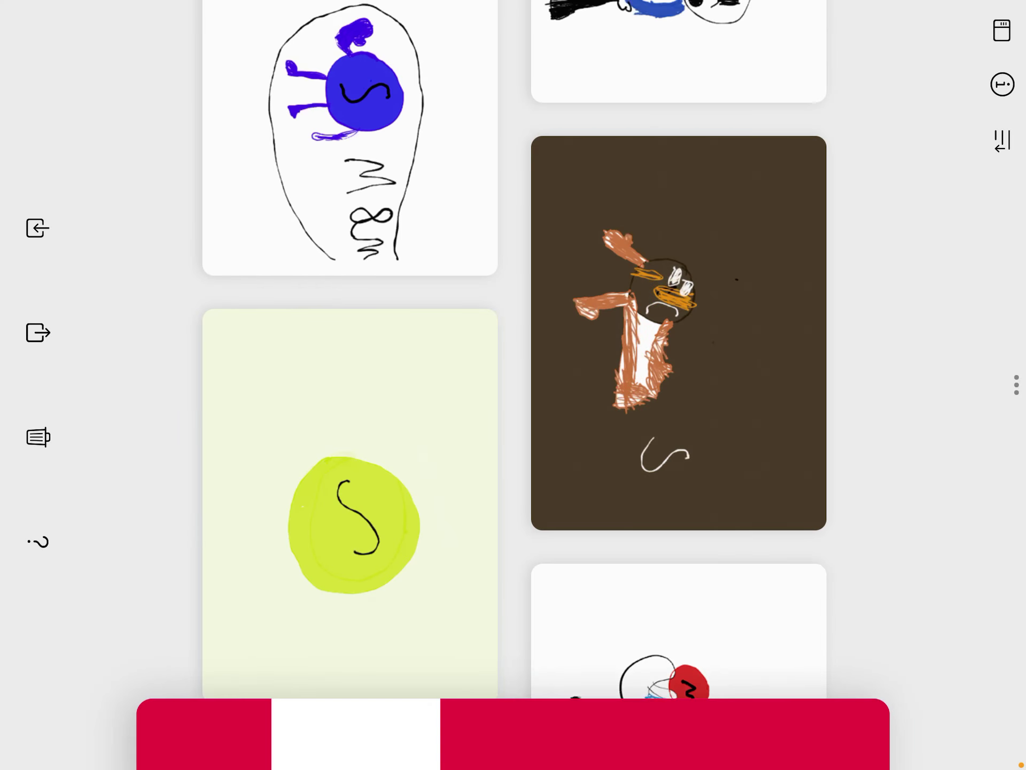
pyautogui.scroll(-10, 514, 385)
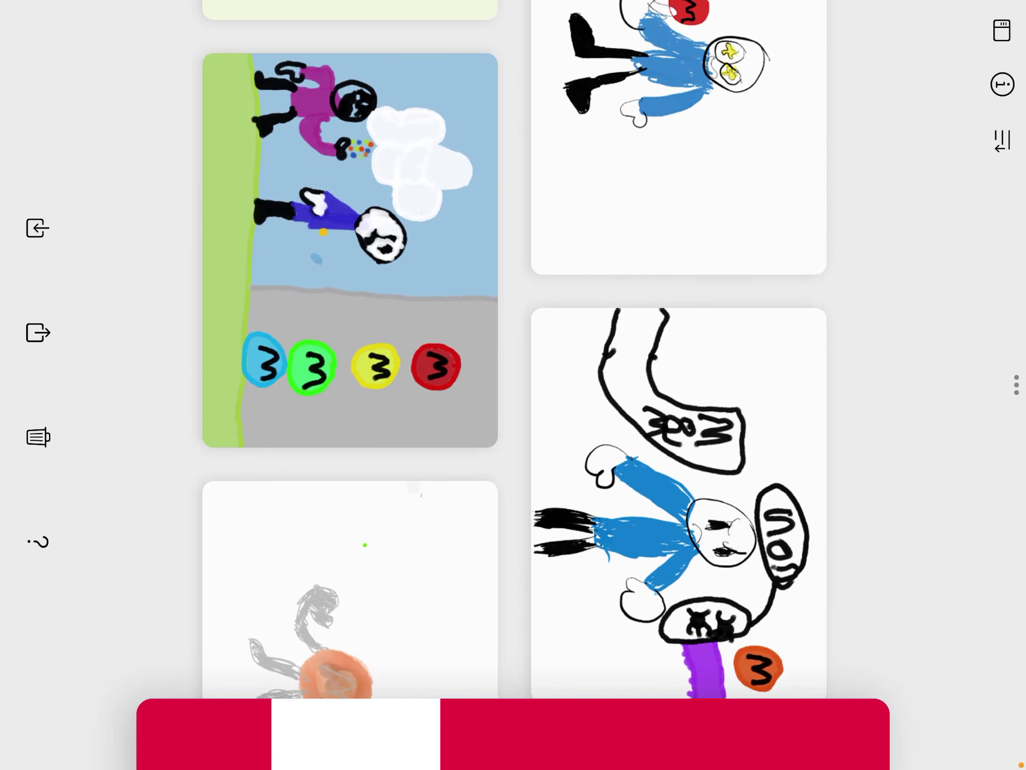
pyautogui.scroll(2, 514, 385)
# - View the blue-figure sketch with the red candy full screen
pyautogui.click(678, 136)
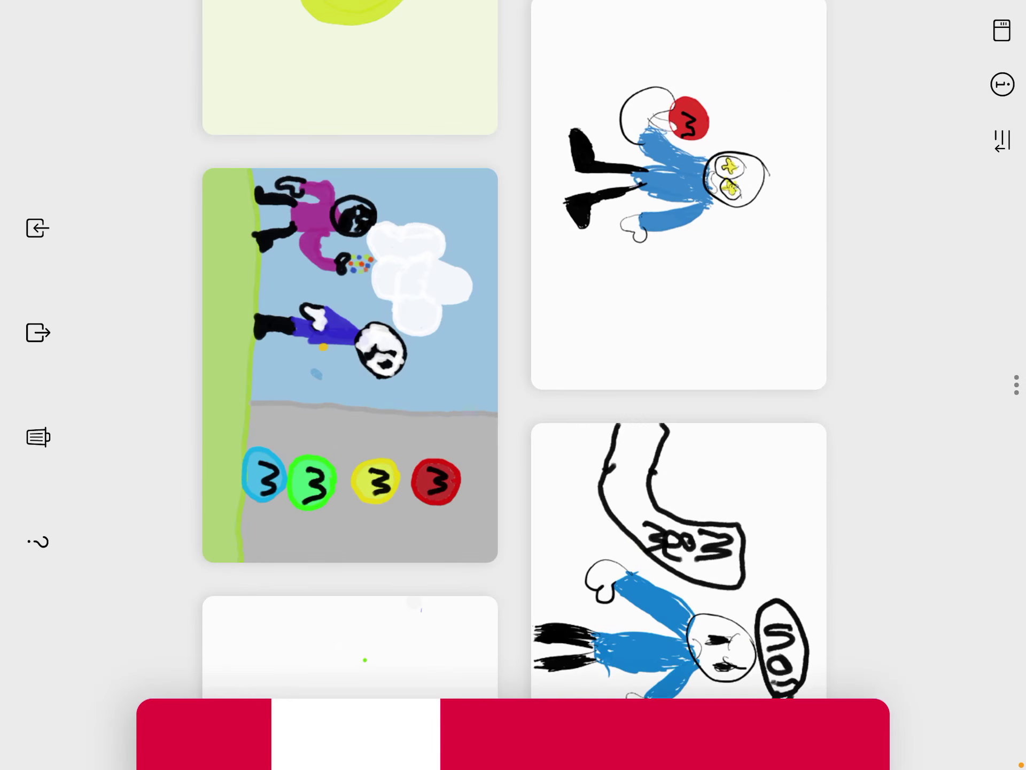
pyautogui.scroll(4, 513, 361)
# - View the lime-green circle drawing, return to the gallery, then open the brown duck drawing
pyautogui.click(350, 160)
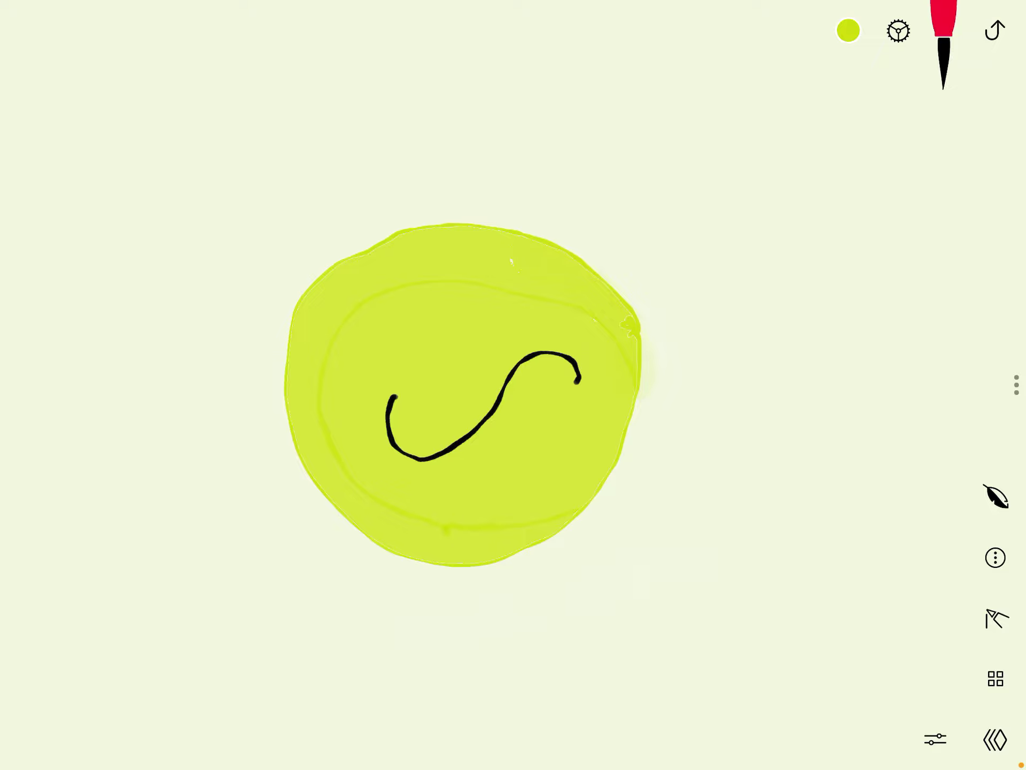
pyautogui.click(996, 678)
pyautogui.scroll(4, 513, 360)
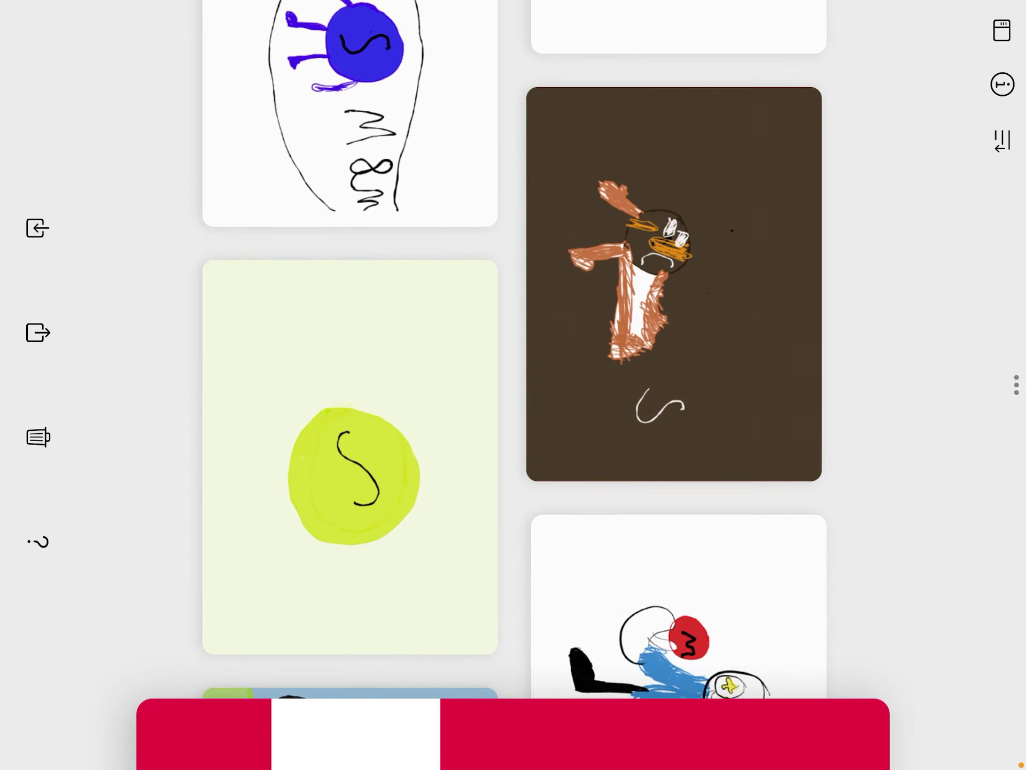
pyautogui.click(678, 283)
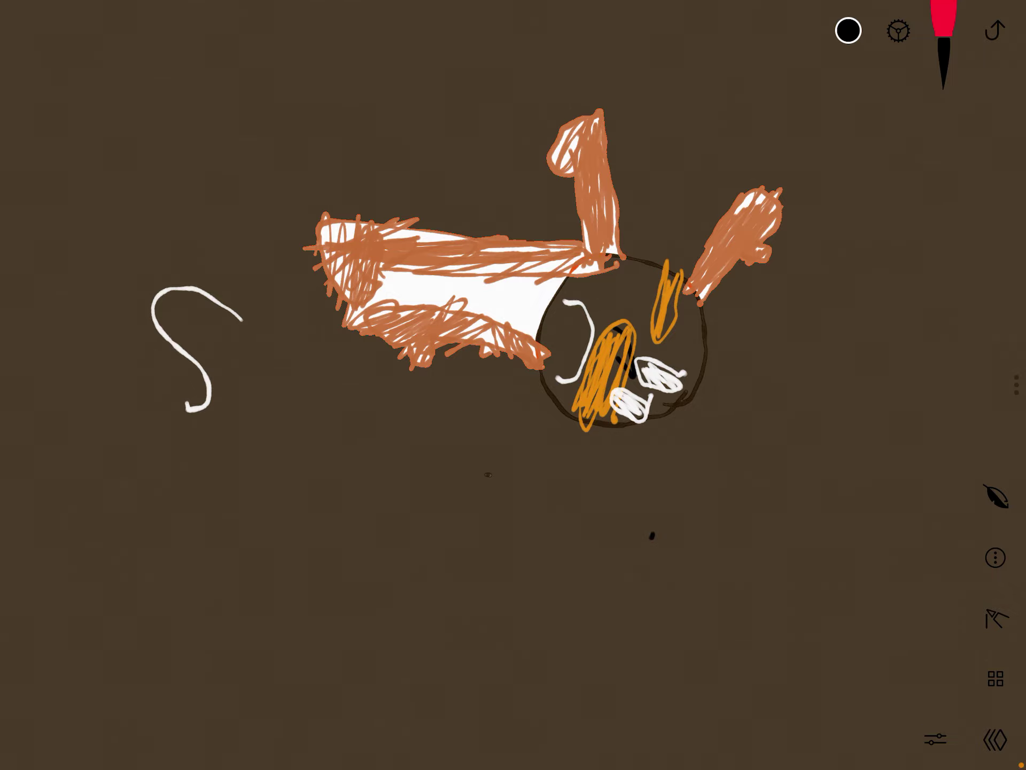
pyautogui.click(996, 678)
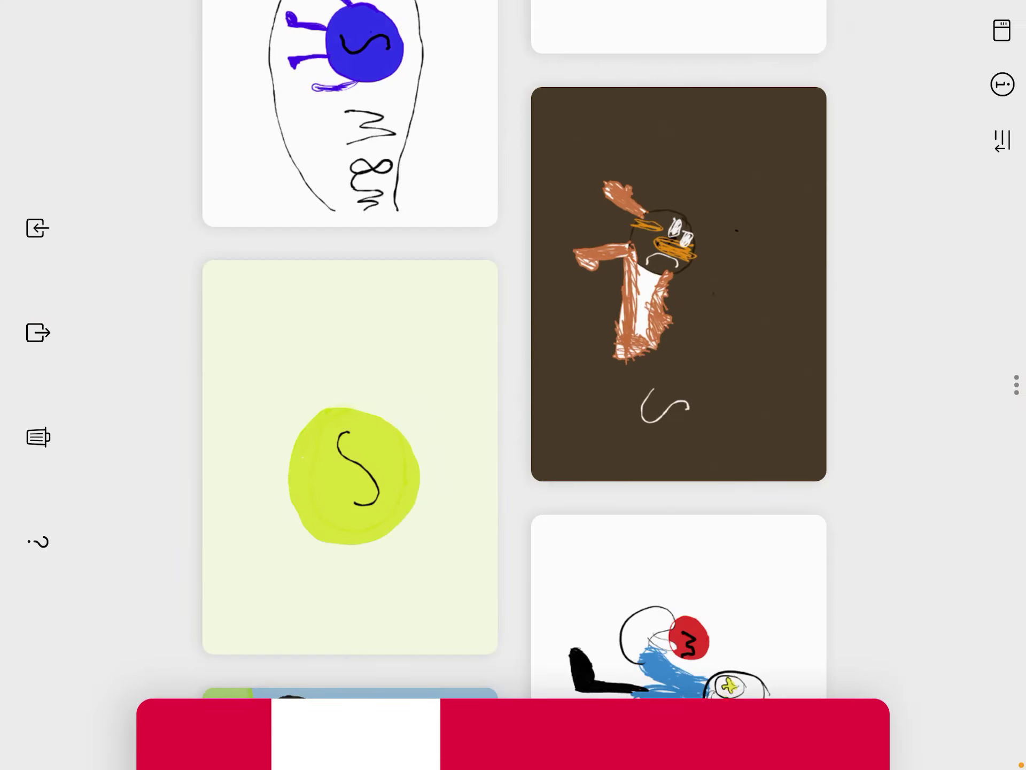
pyautogui.scroll(3, 513, 362)
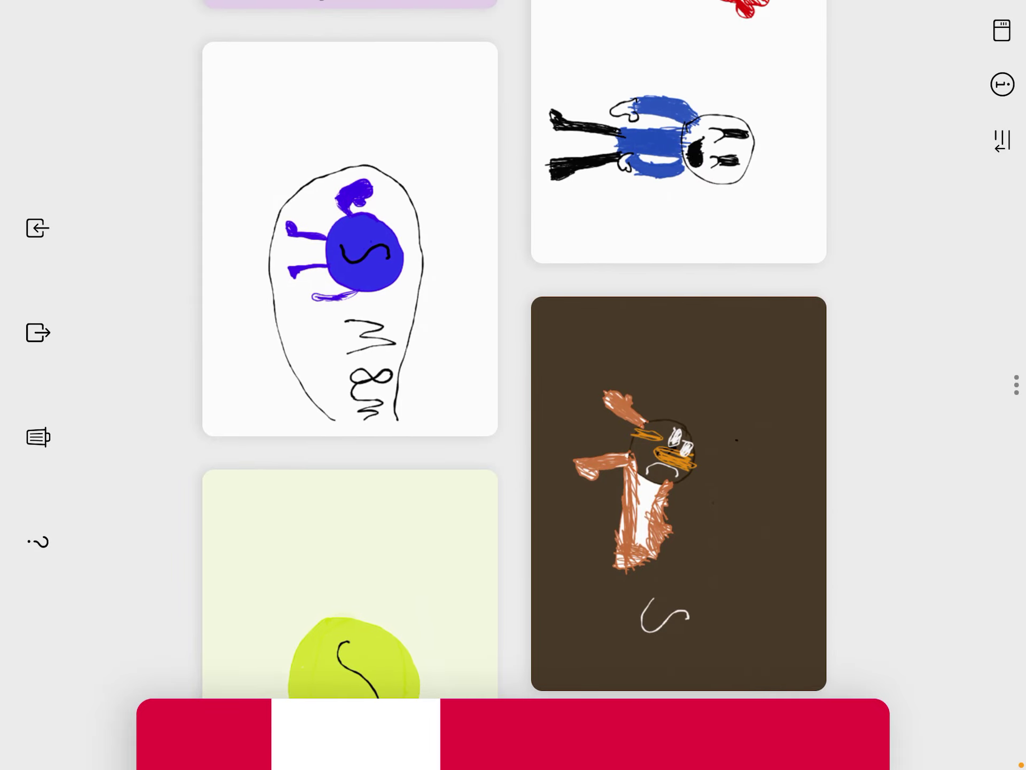
pyautogui.click(349, 239)
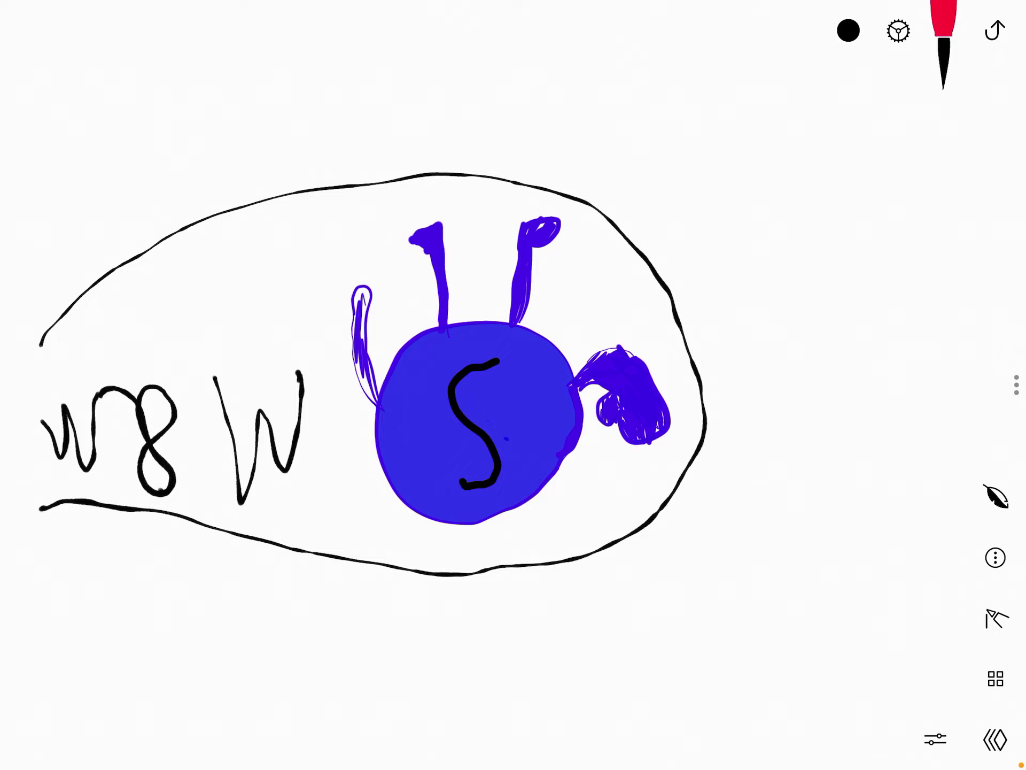
pyautogui.click(997, 679)
pyautogui.scroll(4, 513, 361)
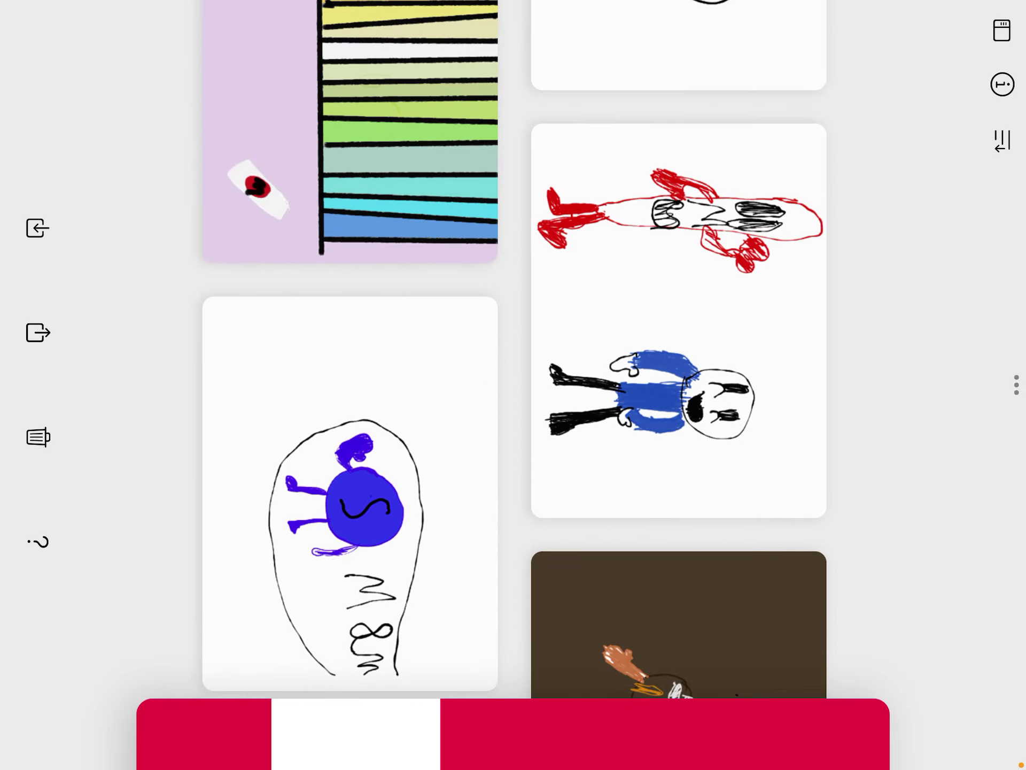
pyautogui.click(678, 321)
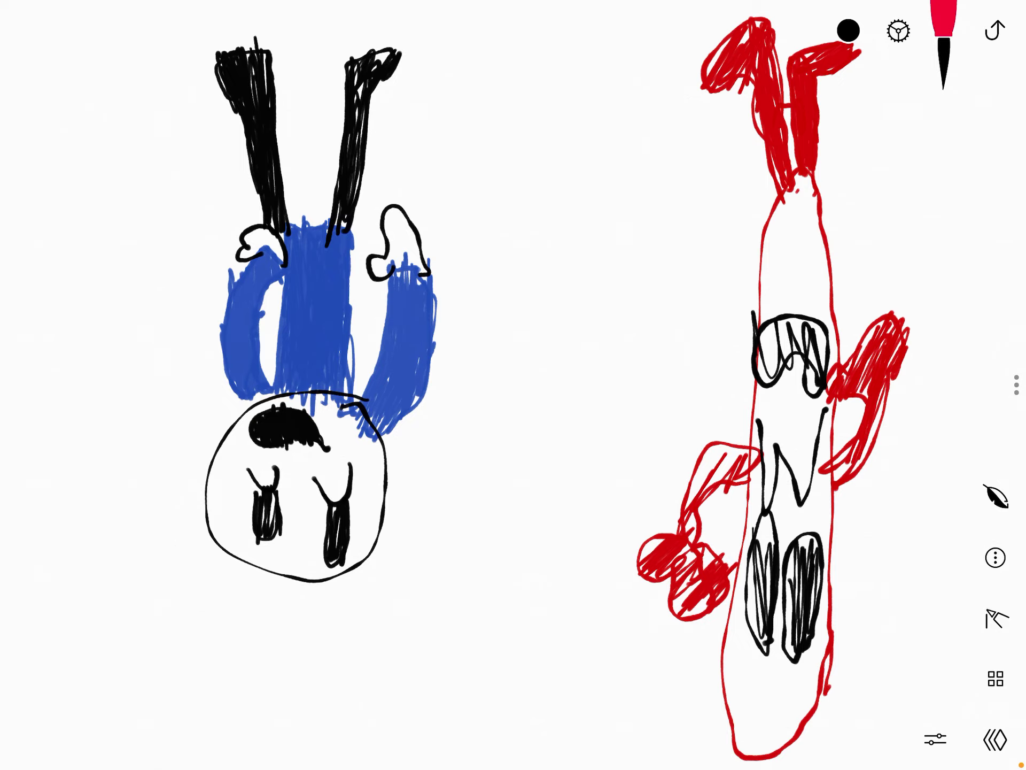
pyautogui.press('Escape')
pyautogui.scroll(3, 513, 385)
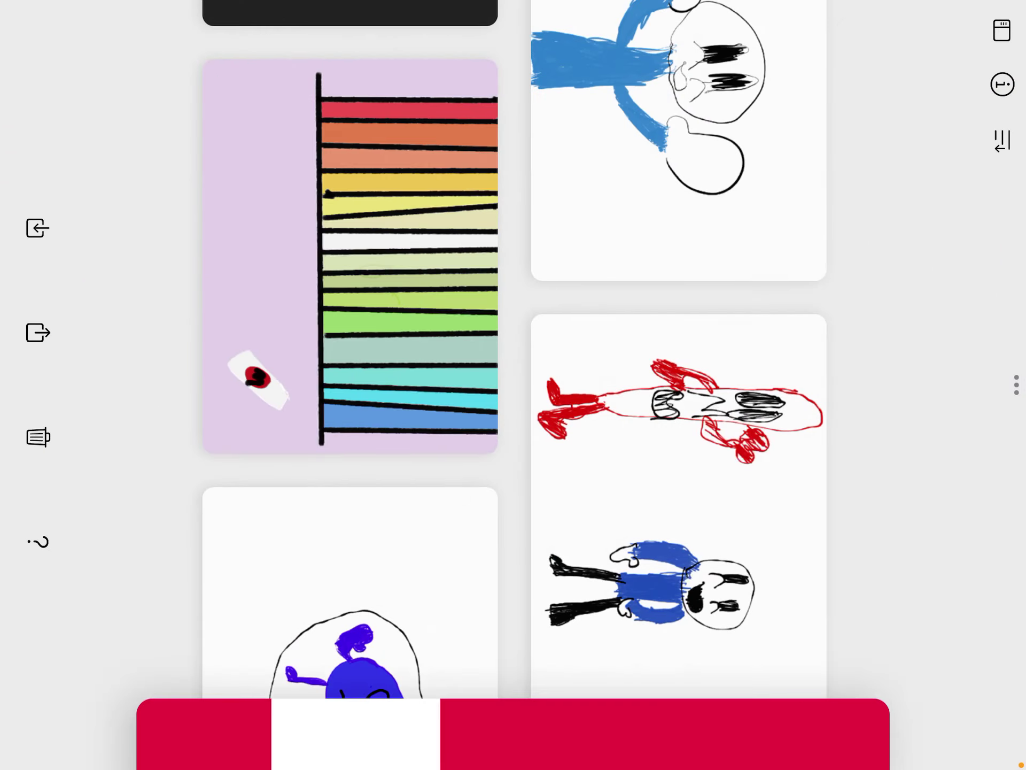
pyautogui.scroll(5, 514, 346)
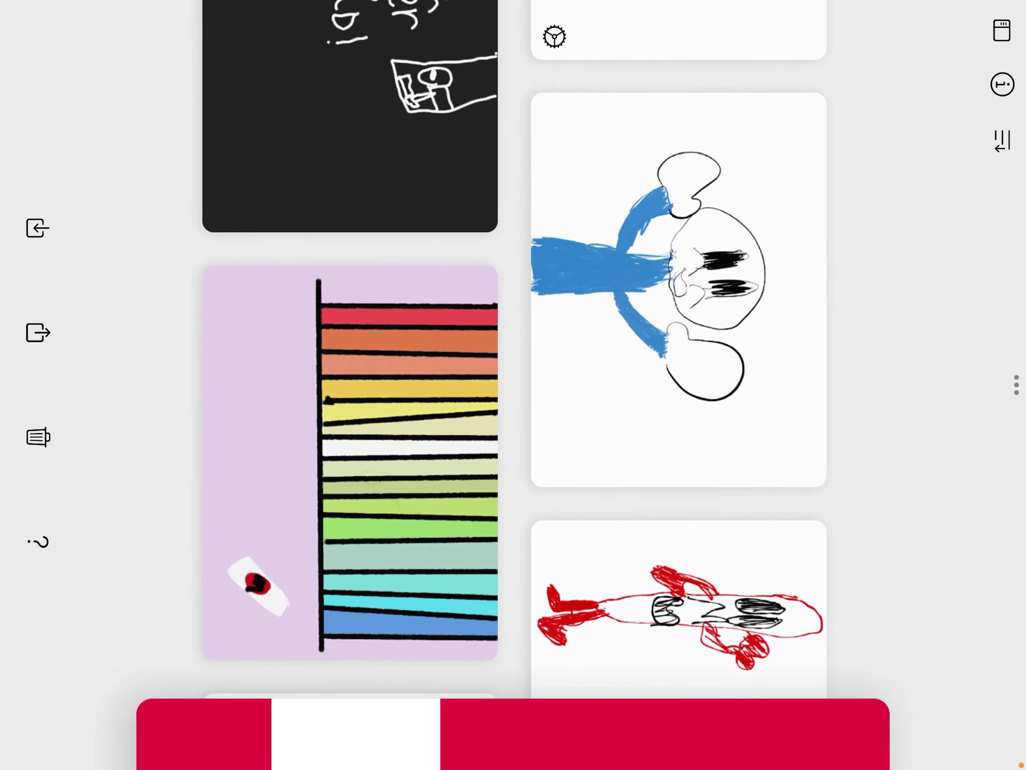
pyautogui.scroll(5, 514, 345)
pyautogui.scroll(-3, 513, 345)
pyautogui.scroll(-3, 513, 345)
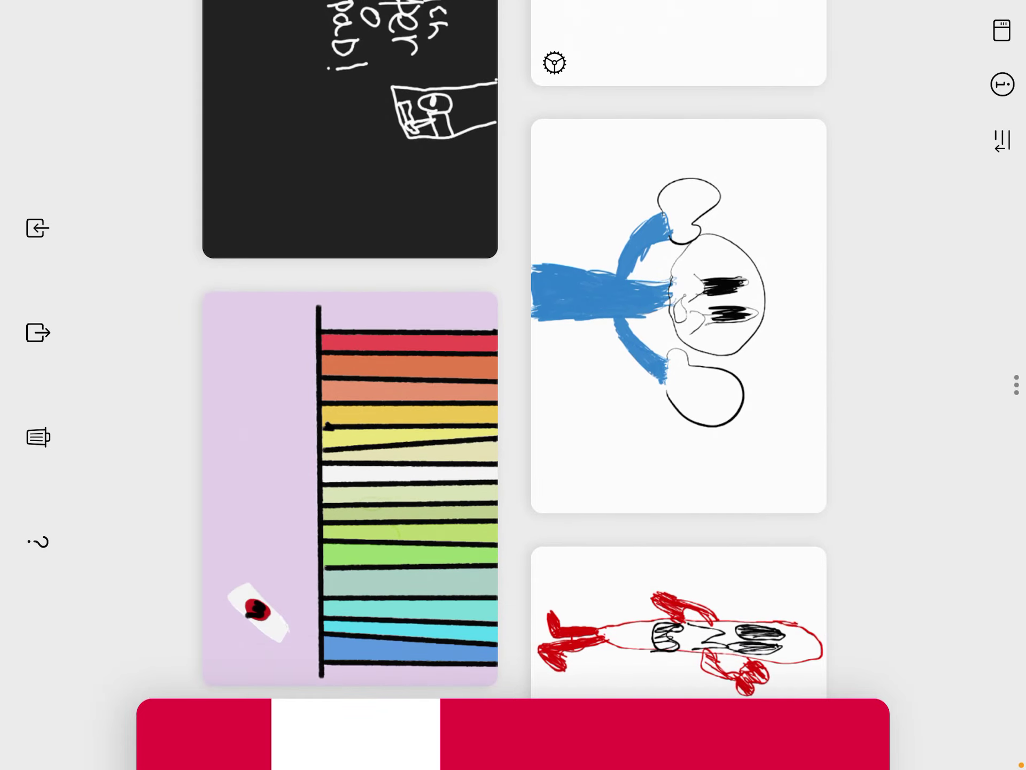
# - View the blue figure with white gloves drawing and return to the gallery
pyautogui.click(679, 316)
pyautogui.press('Escape')
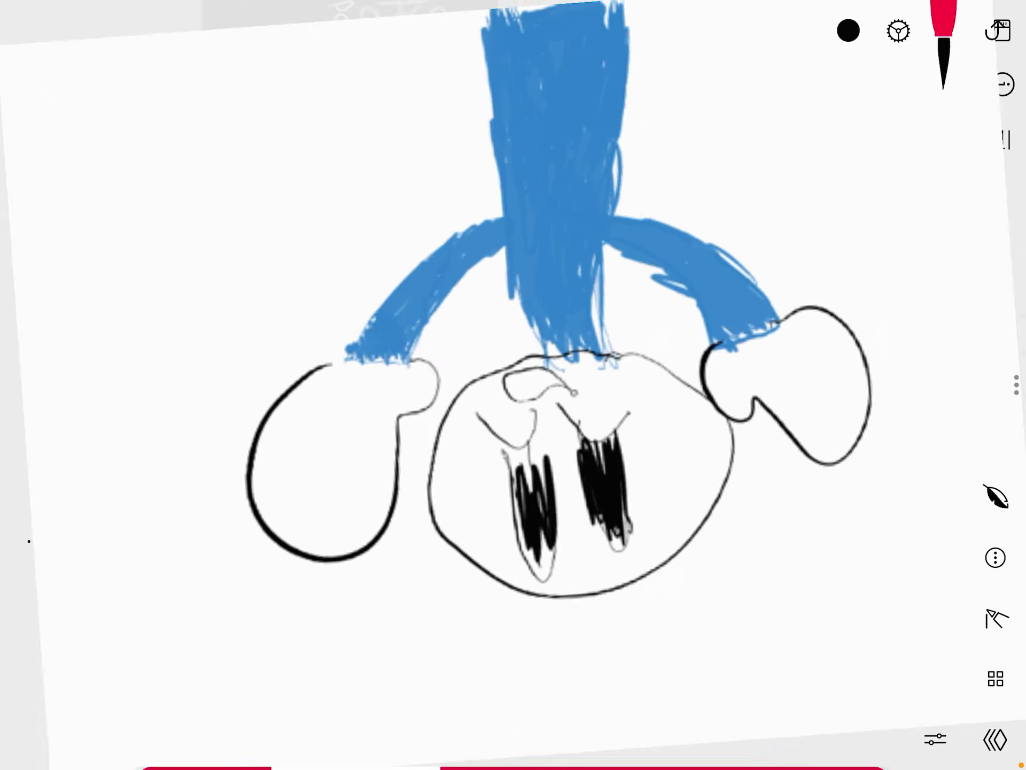